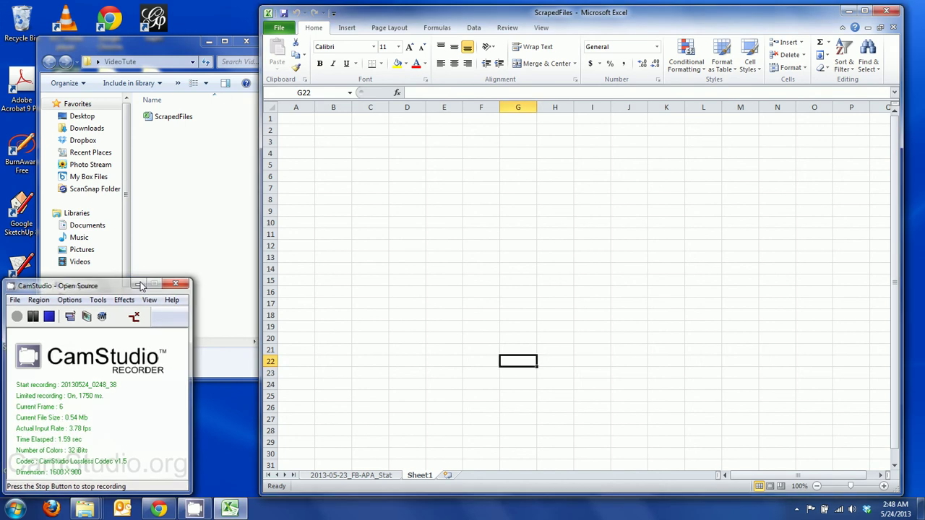
# Minimize CamStudio and bring Chrome, showing the Google homepage, to the front
pyautogui.click(139, 284)
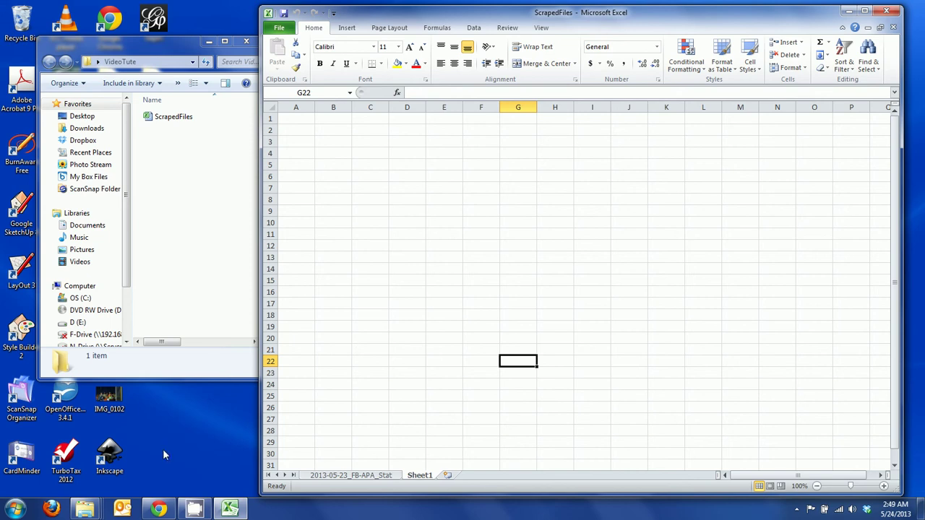
pyautogui.click(158, 509)
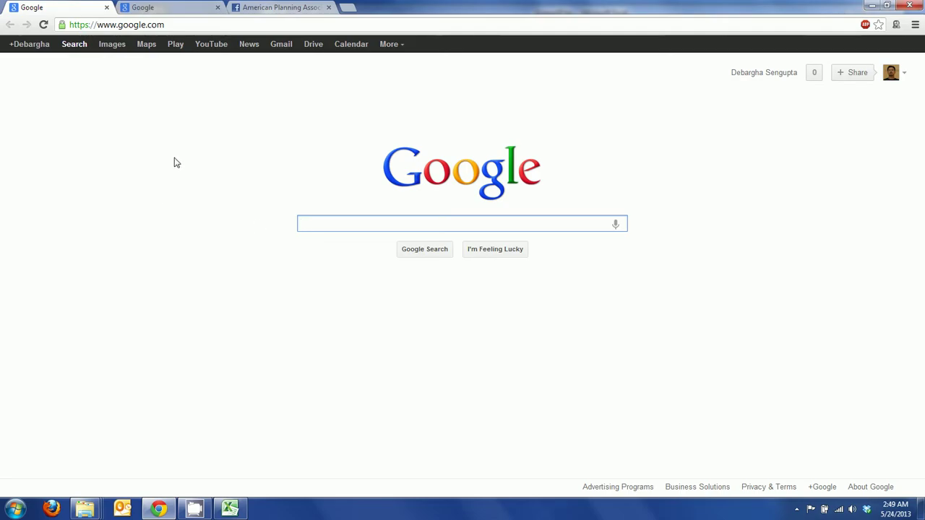
# From the American Planning Association page, search Facebook for 'netviz' and open the netvizz app
pyautogui.click(254, 8)
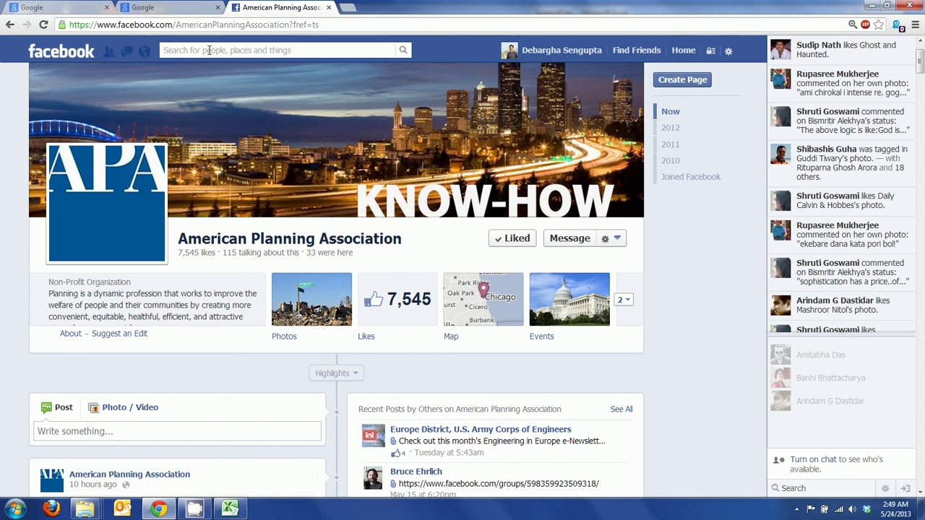
pyautogui.write('ne')
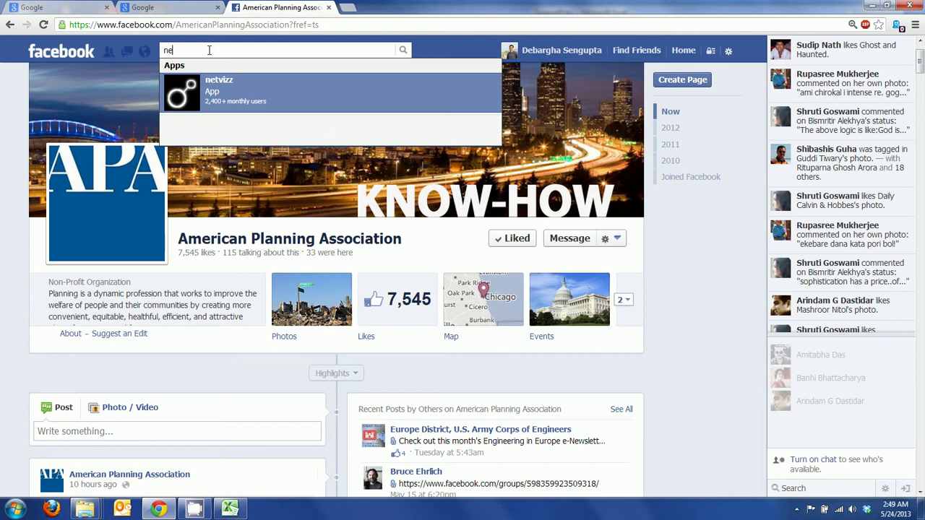
pyautogui.write('tviz')
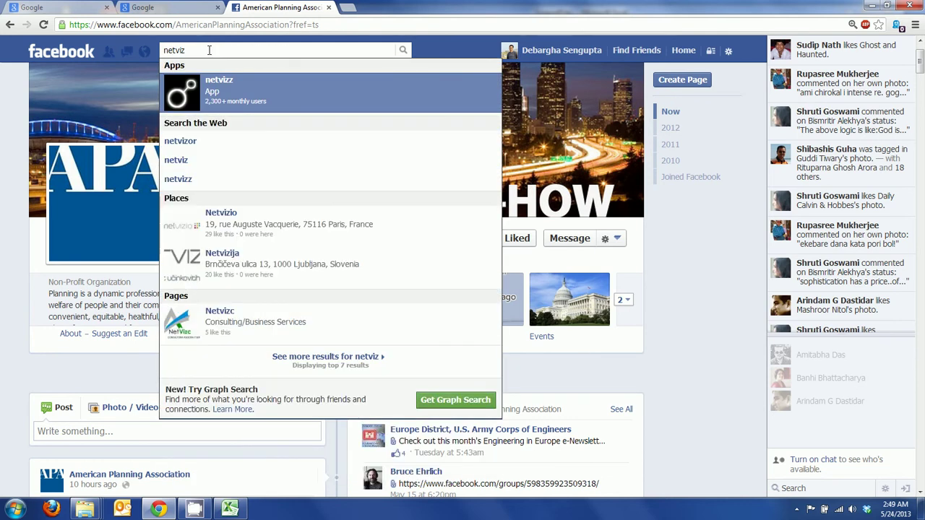
pyautogui.click(226, 98)
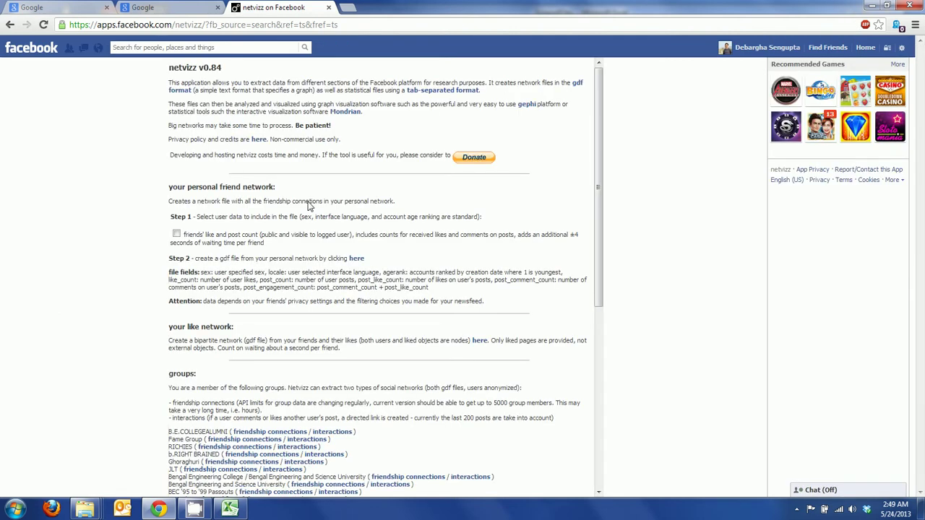
# In netvizz, extract the American Planning Association page's posts by page and users
pyautogui.scroll(-1, 597, 234)
pyautogui.moveTo(597, 231); pyautogui.dragTo(597, 401)
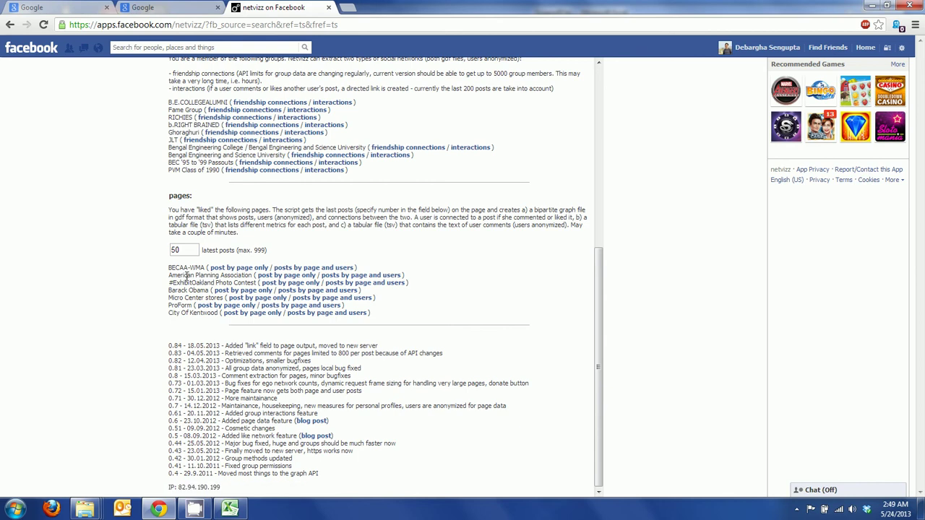
pyautogui.moveTo(172, 275); pyautogui.dragTo(407, 274)
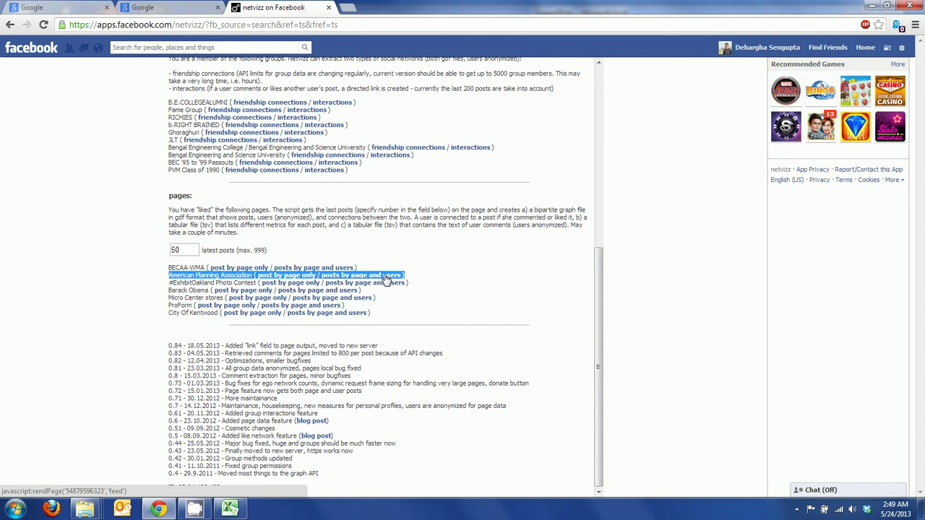
pyautogui.click(365, 279)
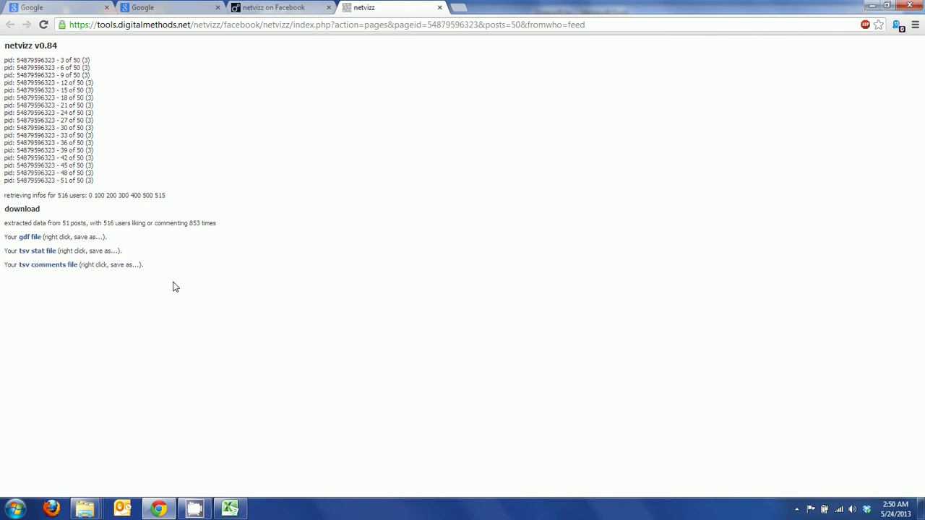
# Save the tsv stat file as stat.tab in the Desktop VideoTute folder
pyautogui.rightClick(38, 257)
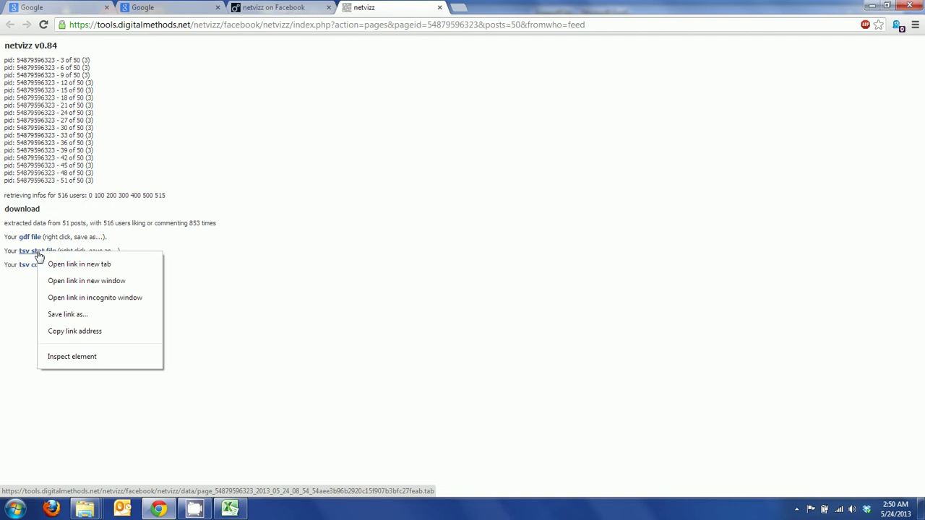
pyautogui.click(58, 315)
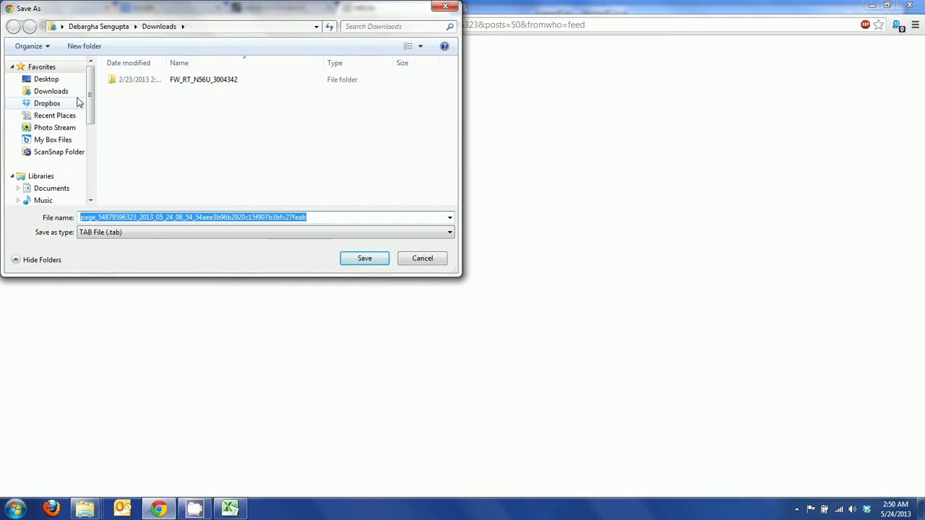
pyautogui.click(46, 80)
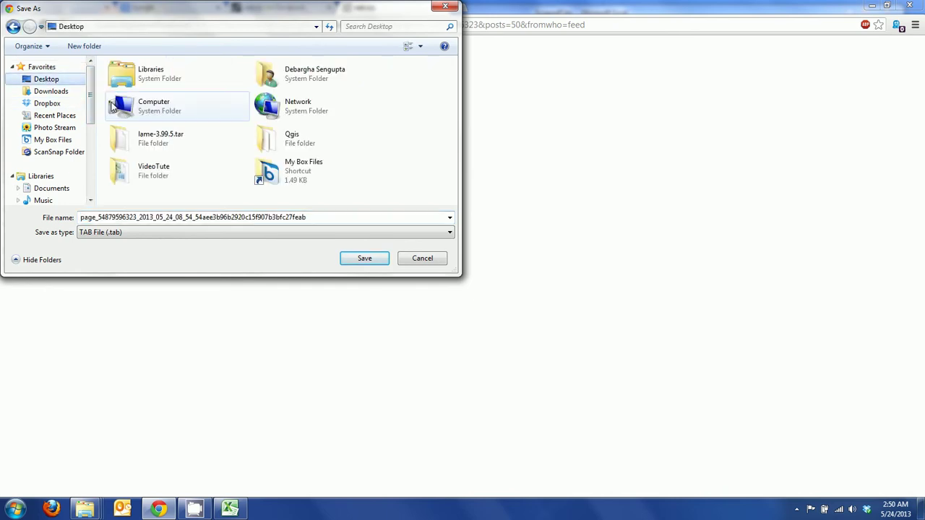
pyautogui.doubleClick(142, 171)
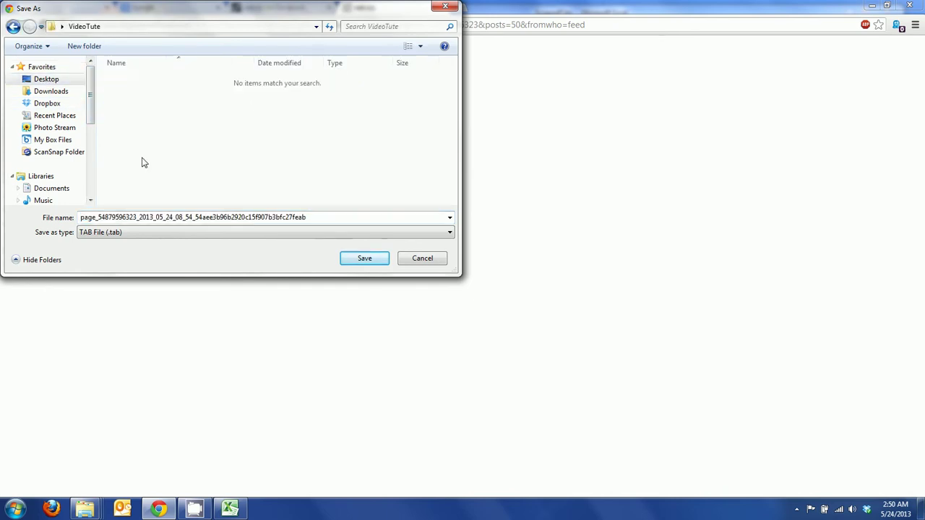
pyautogui.doubleClick(255, 217)
pyautogui.write('stat')
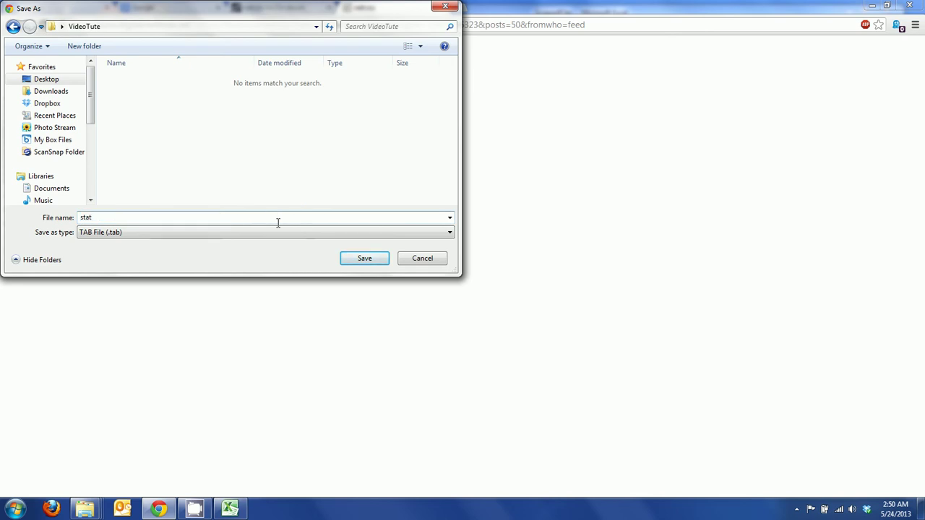
pyautogui.click(114, 234)
pyautogui.click(359, 258)
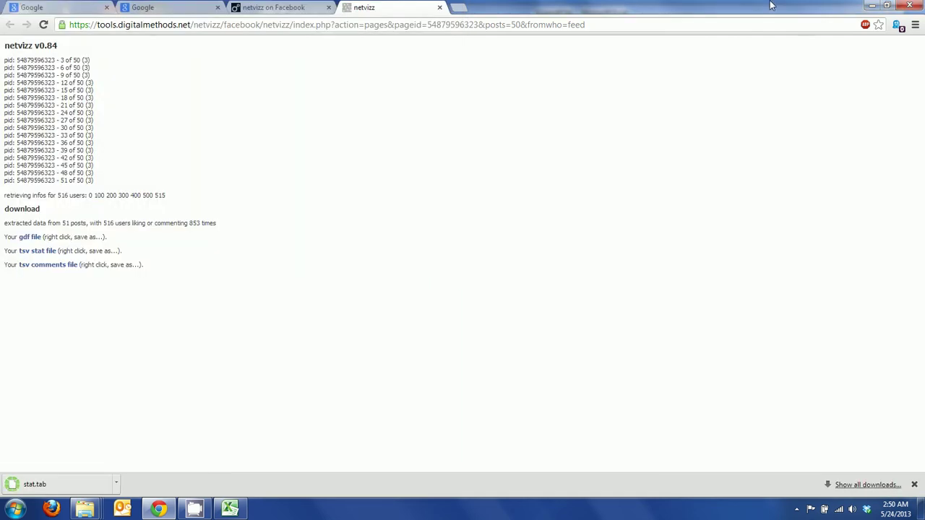
# Drag stat.tab from the VideoTute folder into Excel to open it, then widen link column E
pyautogui.click(872, 9)
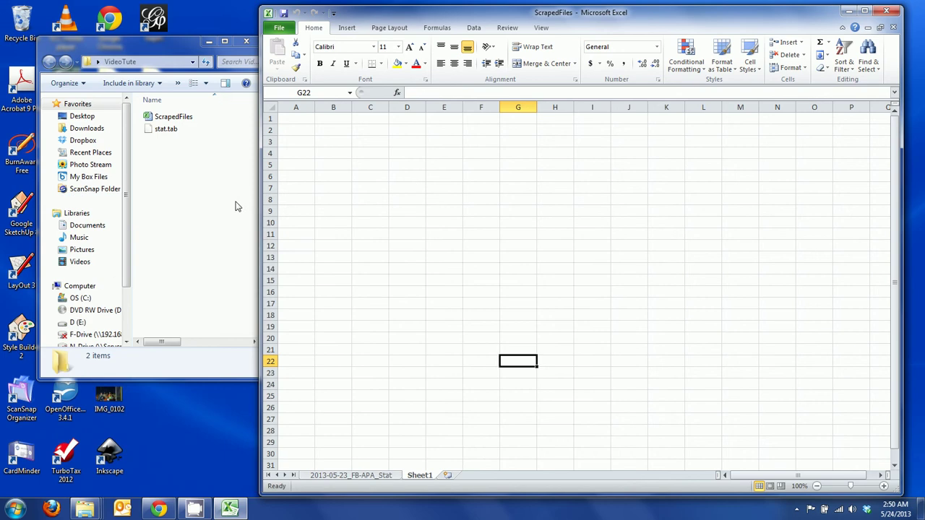
pyautogui.click(249, 173)
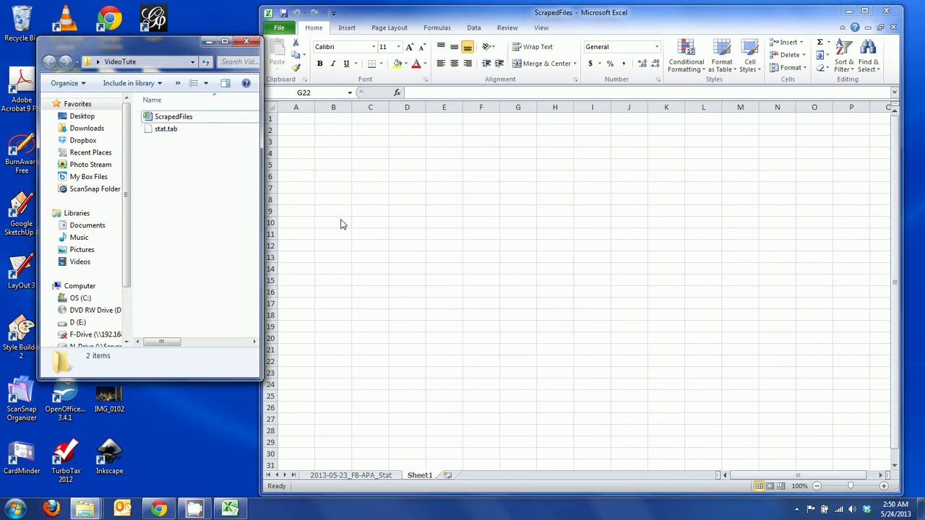
pyautogui.click(392, 232)
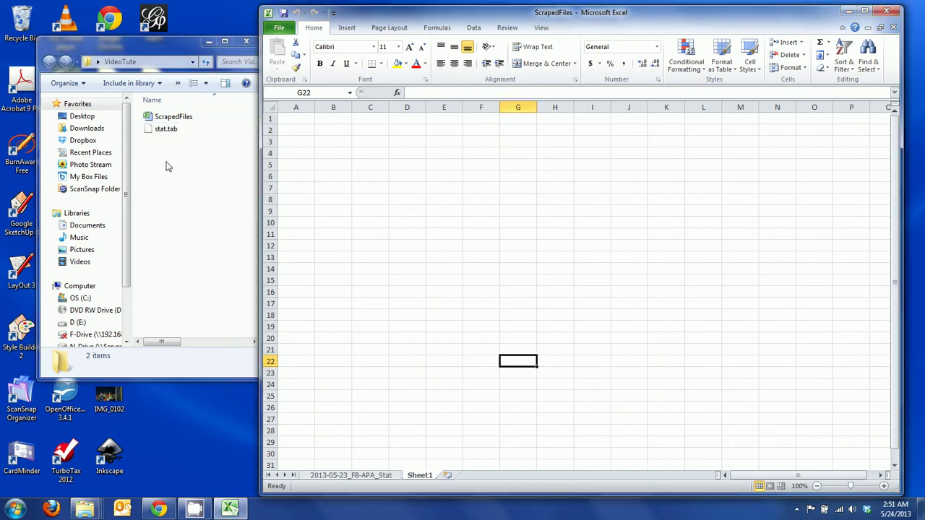
pyautogui.click(170, 136)
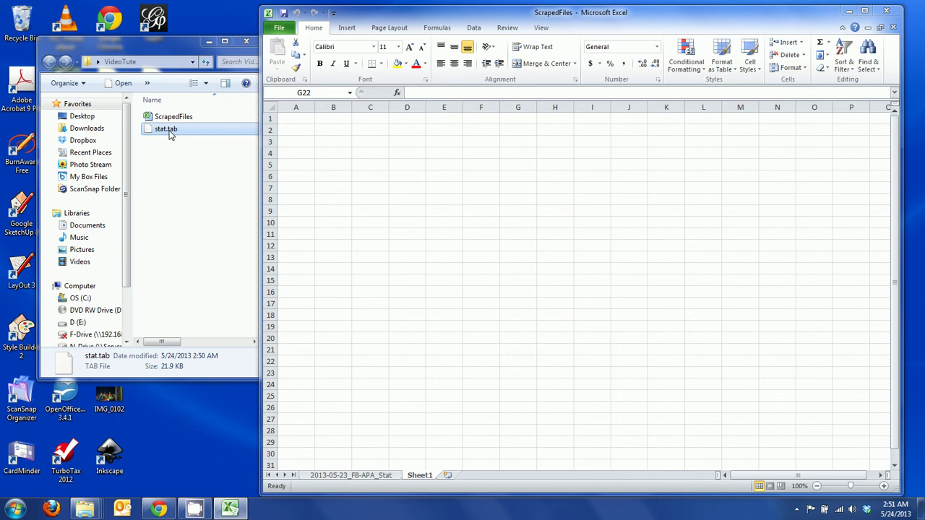
pyautogui.moveTo(171, 133); pyautogui.dragTo(469, 239)
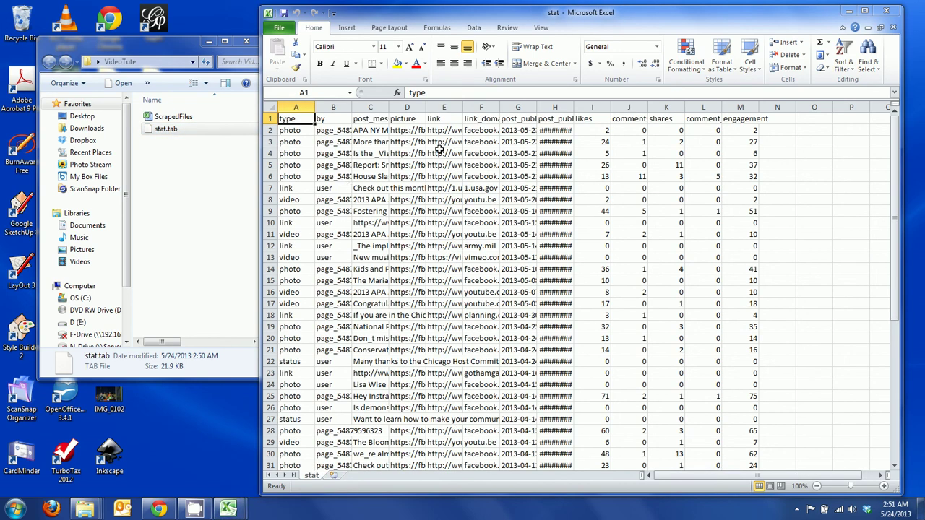
pyautogui.moveTo(463, 108); pyautogui.dragTo(558, 108)
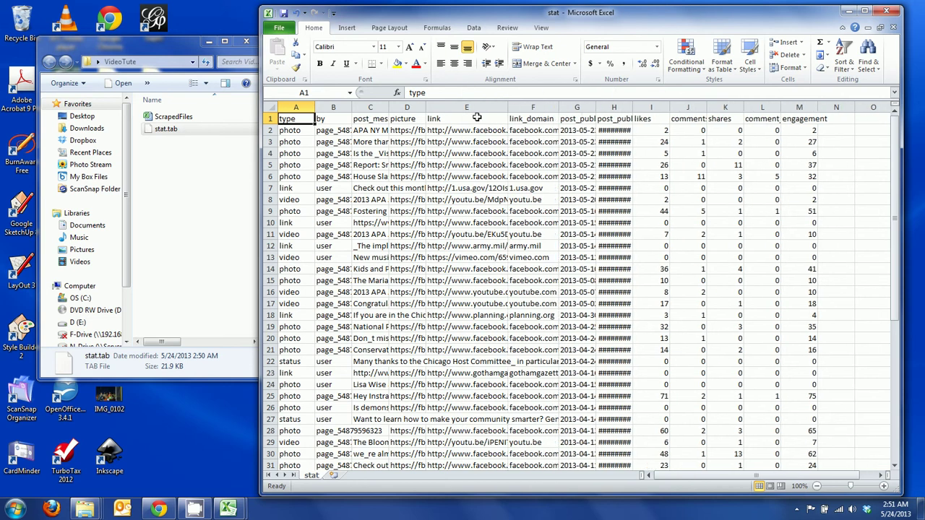
# Bold the header row and widen picture column D in the stat workbook
pyautogui.click(269, 119)
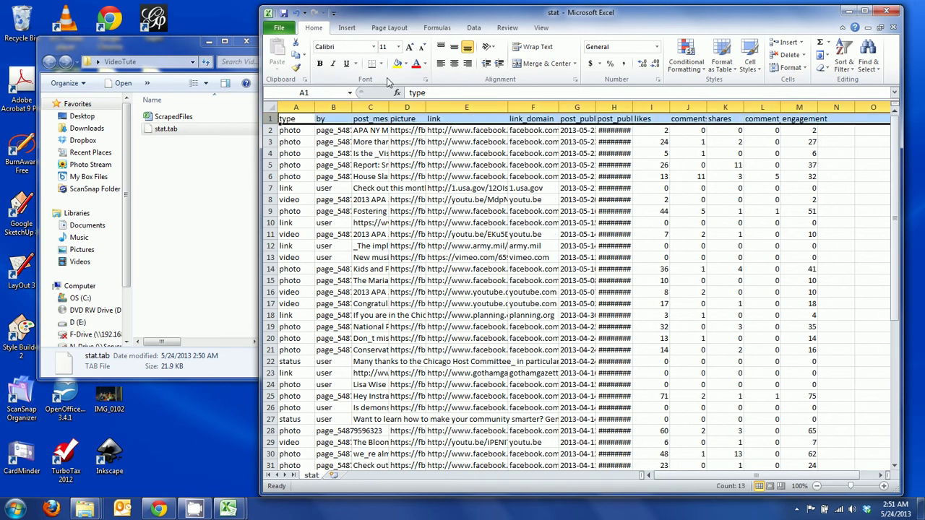
pyautogui.click(320, 63)
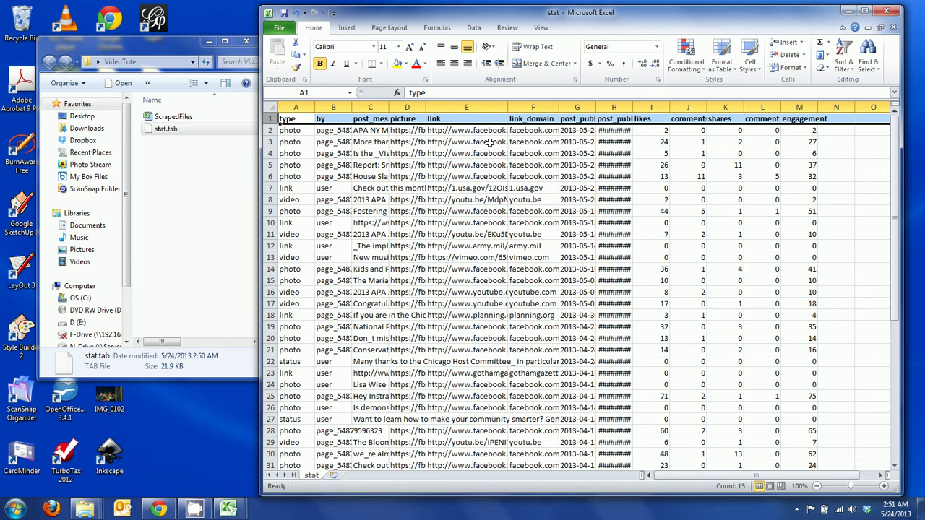
pyautogui.click(456, 119)
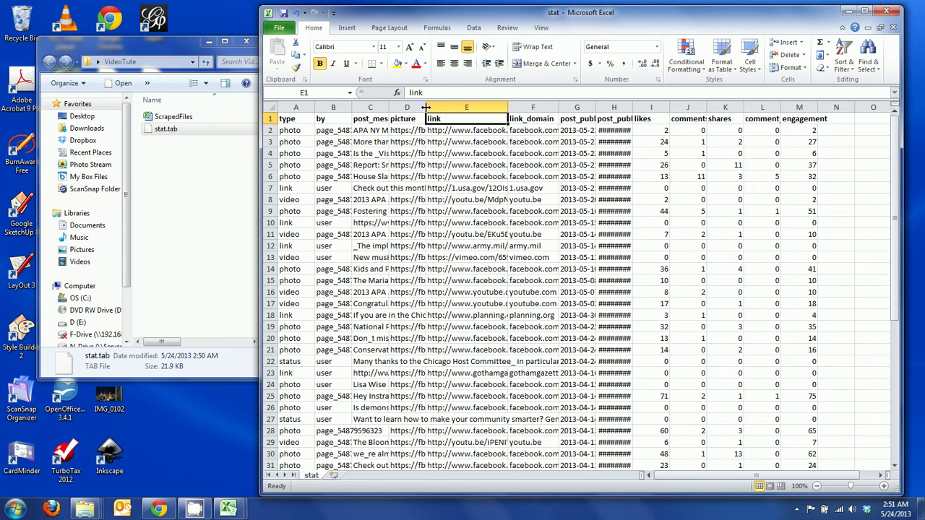
pyautogui.moveTo(425, 110); pyautogui.dragTo(482, 110)
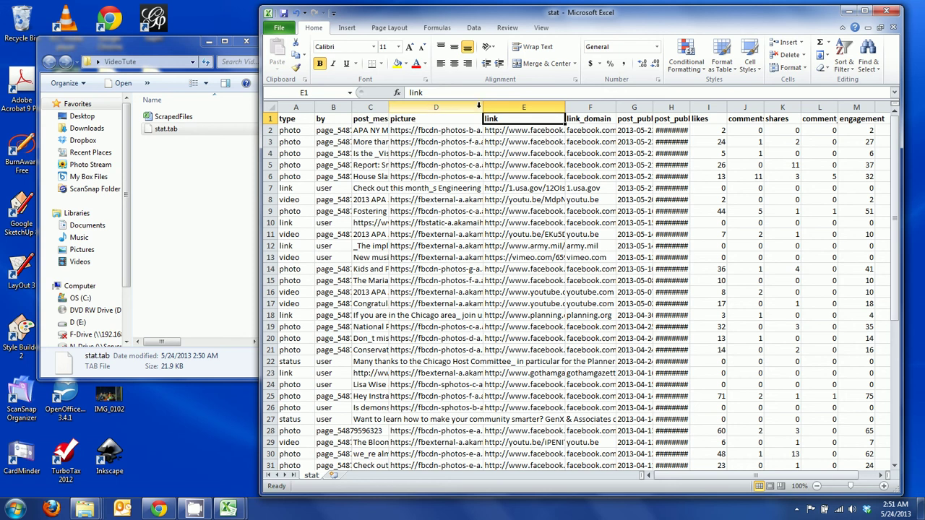
pyautogui.moveTo(478, 106); pyautogui.dragTo(516, 106)
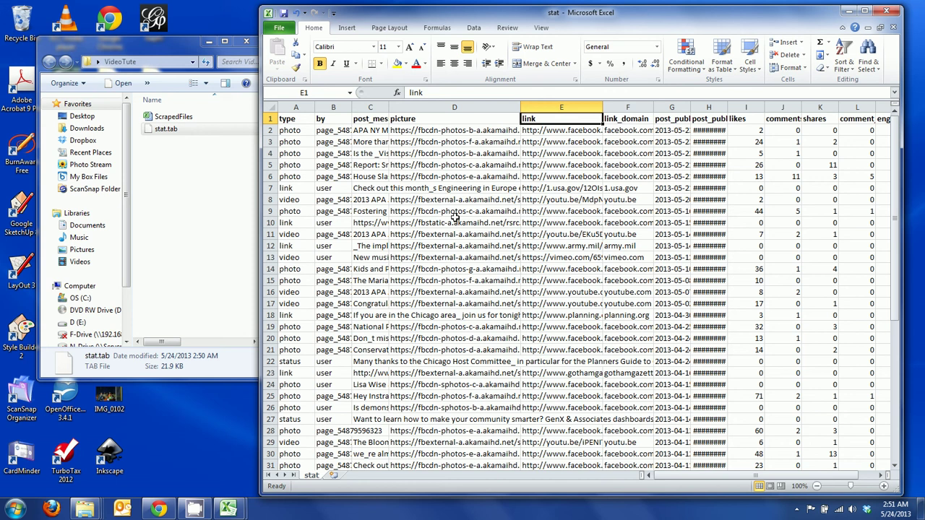
# Minimize Excel and return to the Google homepage tab in Chrome
pyautogui.click(849, 11)
pyautogui.click(159, 509)
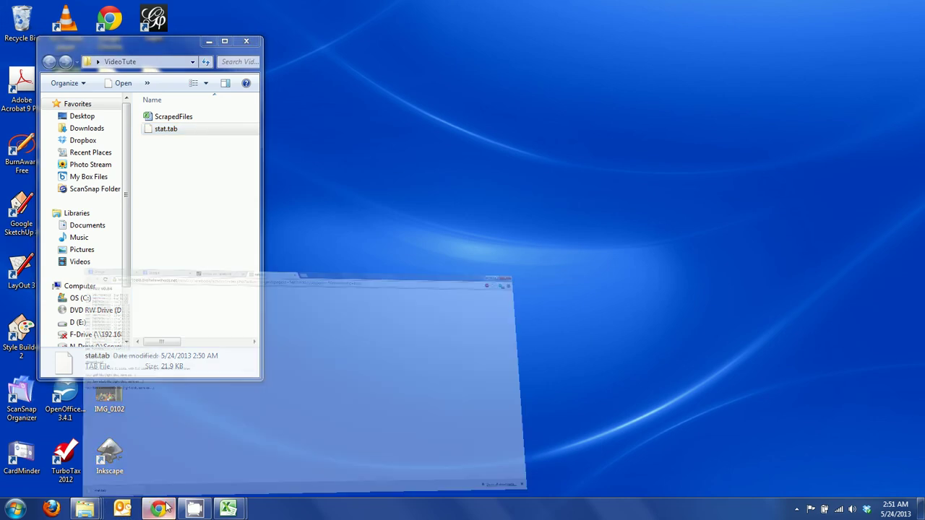
pyautogui.click(14, 7)
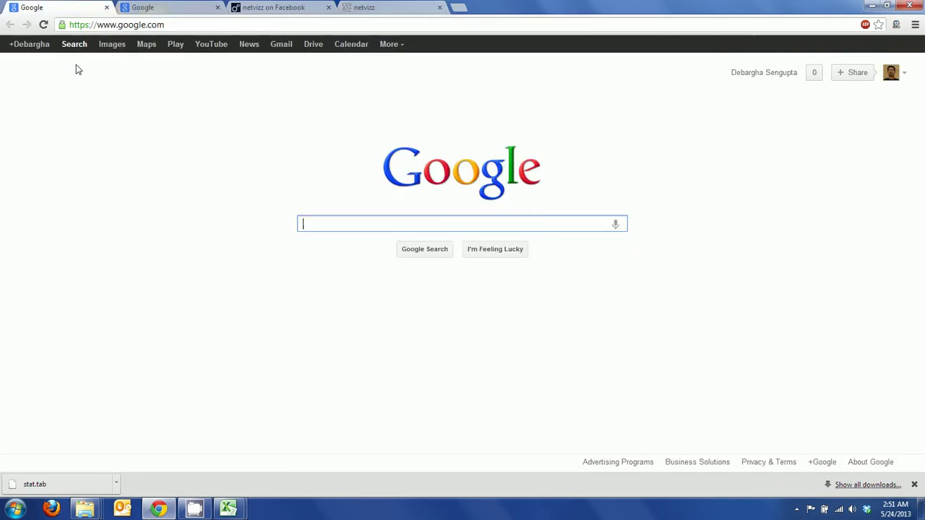
# Go through More > Even more to the Fusion Tables product page
pyautogui.click(389, 45)
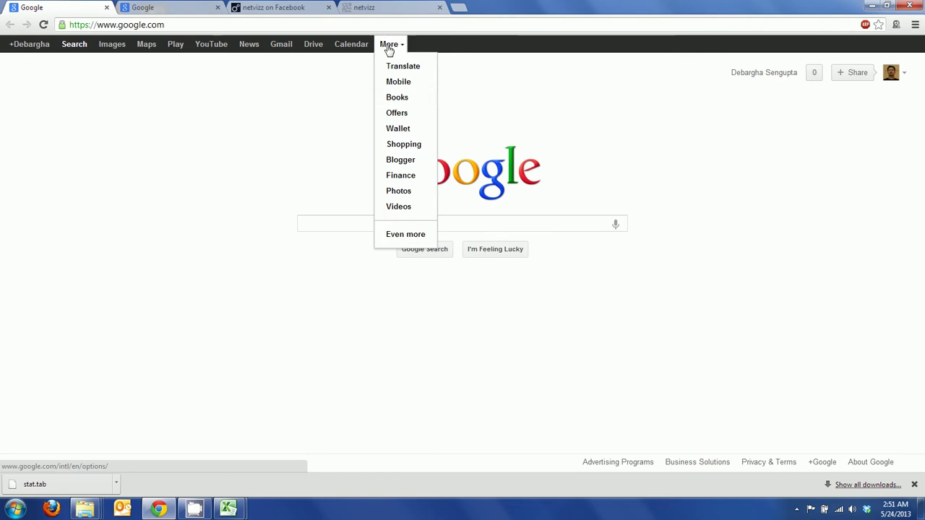
pyautogui.click(407, 234)
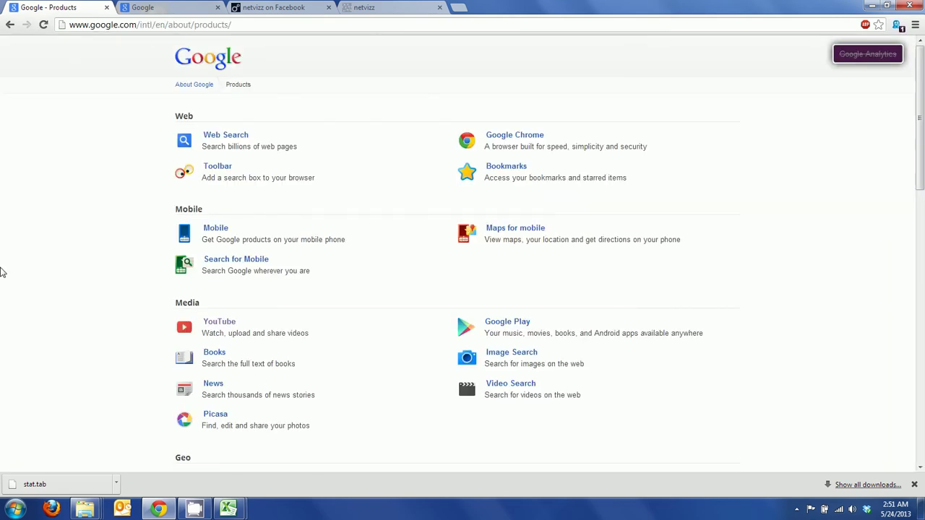
pyautogui.scroll(-1, 324, 179)
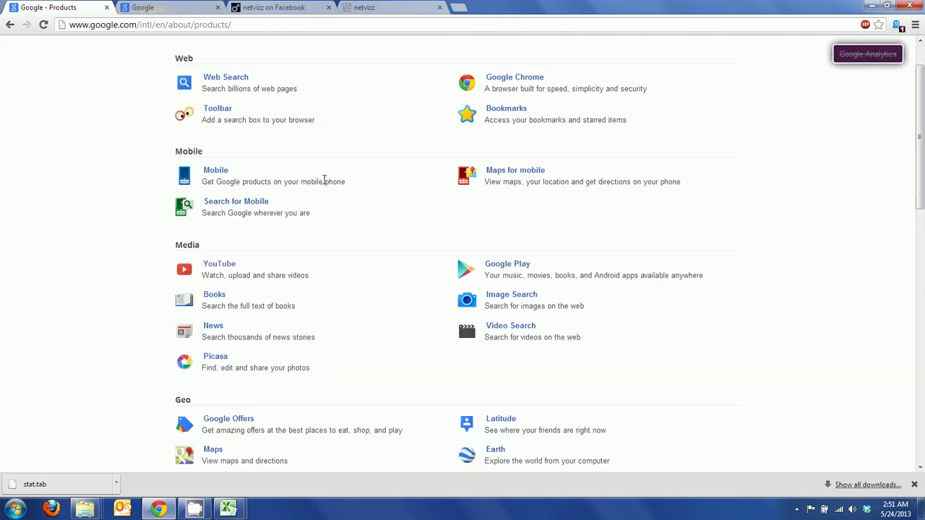
pyautogui.scroll(-2, 324, 181)
pyautogui.scroll(-5, 324, 193)
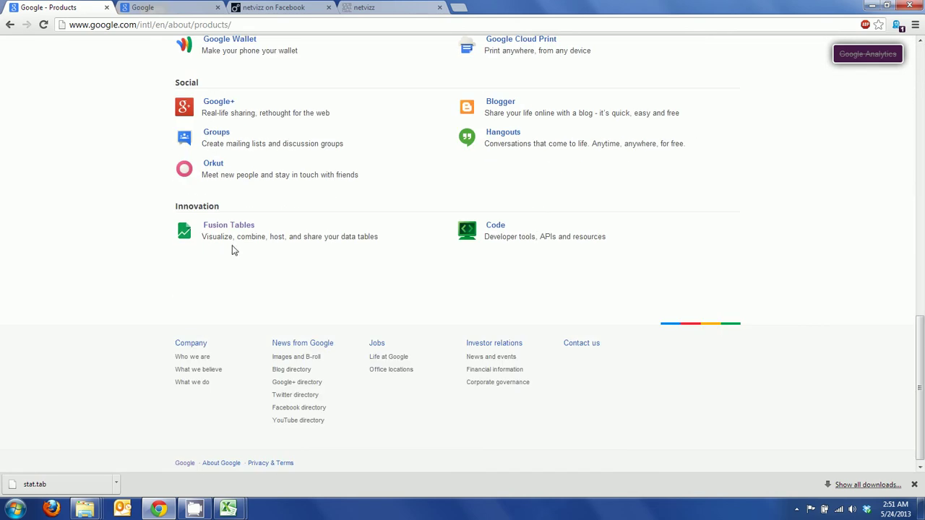
pyautogui.click(236, 227)
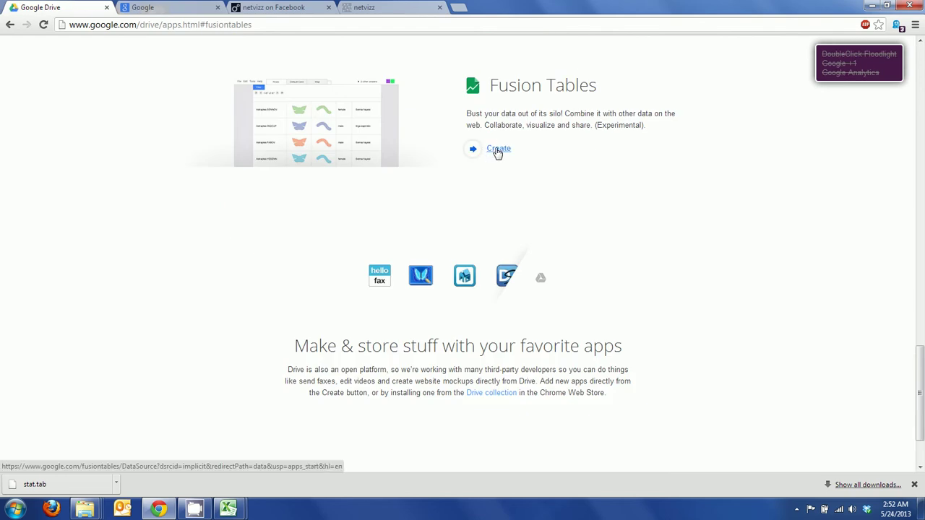
# Create a new Fusion Table and choose ScrapedFiles.xlsx from VideoTute as the file to upload
pyautogui.click(497, 151)
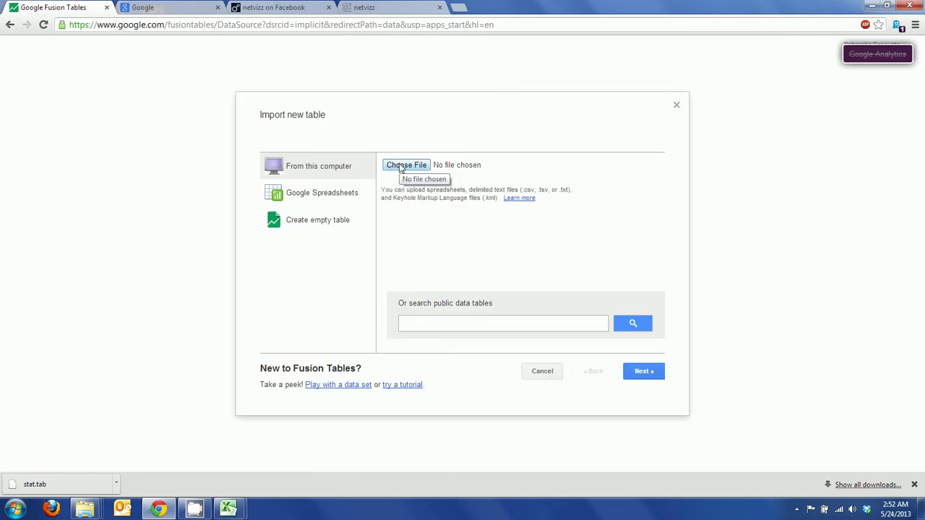
pyautogui.click(408, 165)
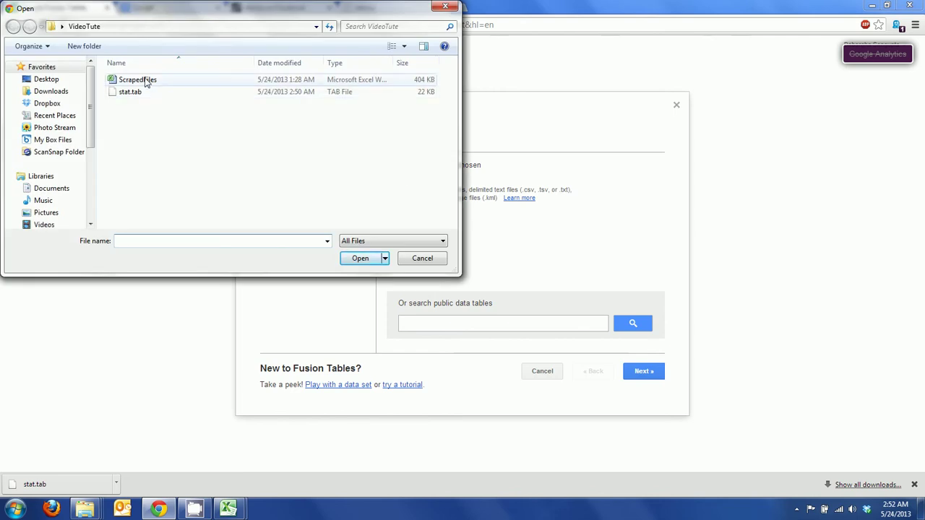
pyautogui.click(146, 81)
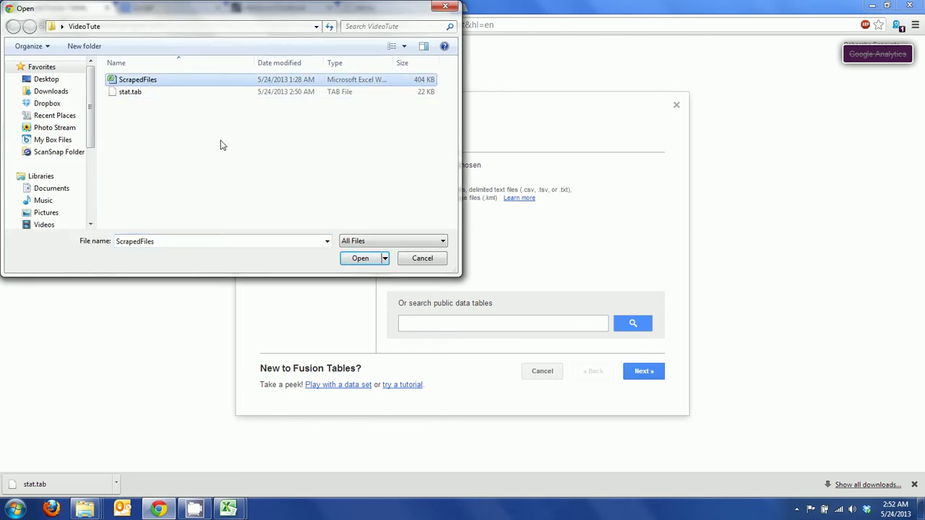
pyautogui.click(359, 260)
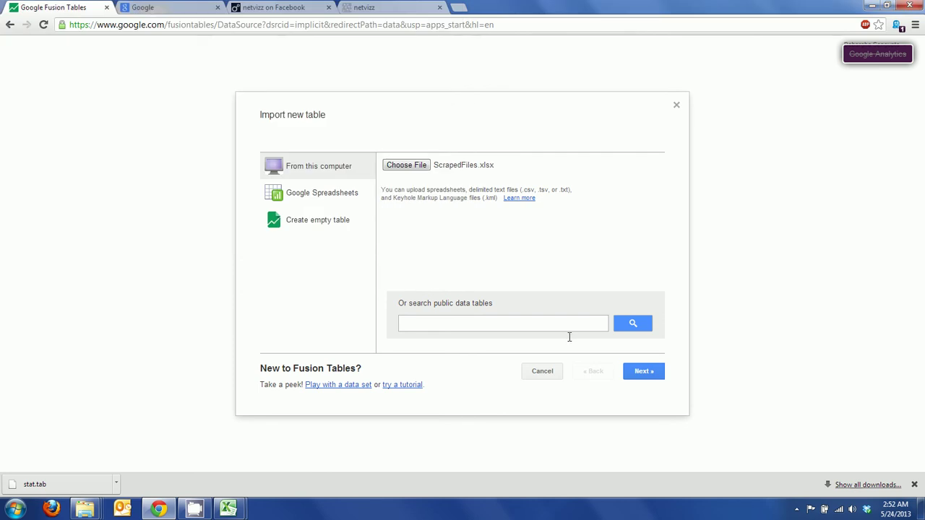
# Upload the spreadsheet, keep column names in row 1, and finish the table as ScrapedFiles
pyautogui.click(642, 375)
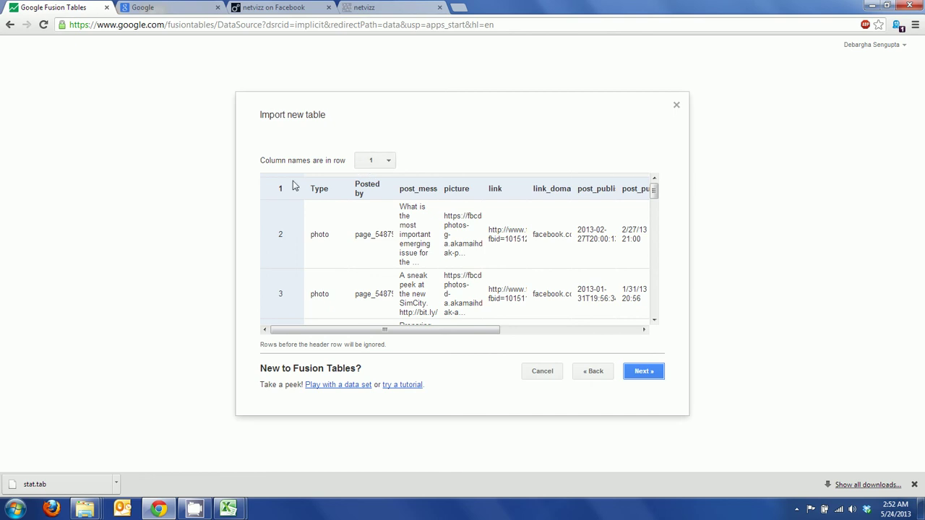
pyautogui.click(645, 376)
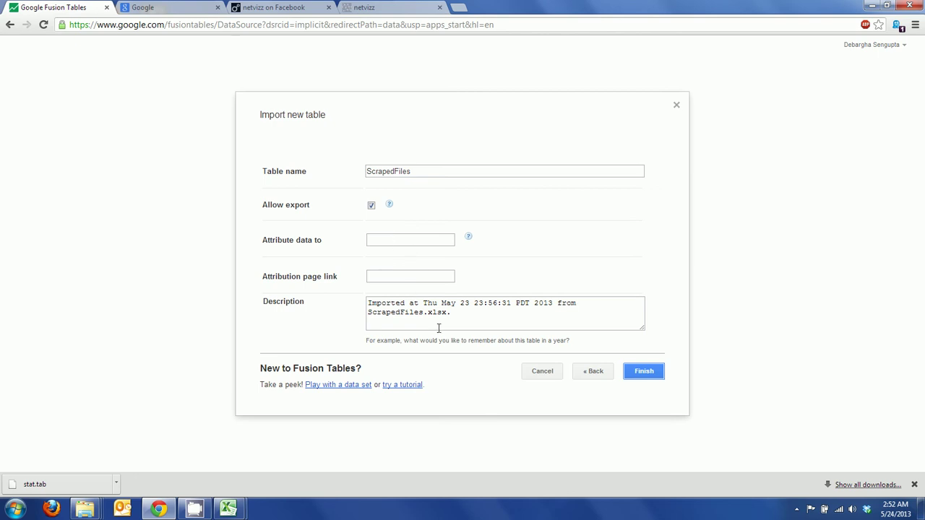
pyautogui.click(644, 371)
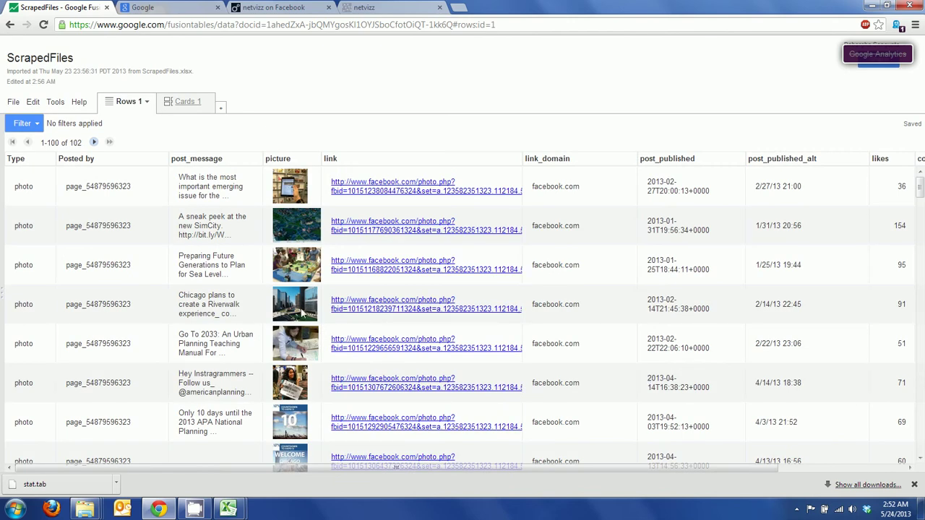
# Scroll down through the ScrapedFiles rows to check the picture thumbnails, then back to the top
pyautogui.scroll(-1, 296, 405)
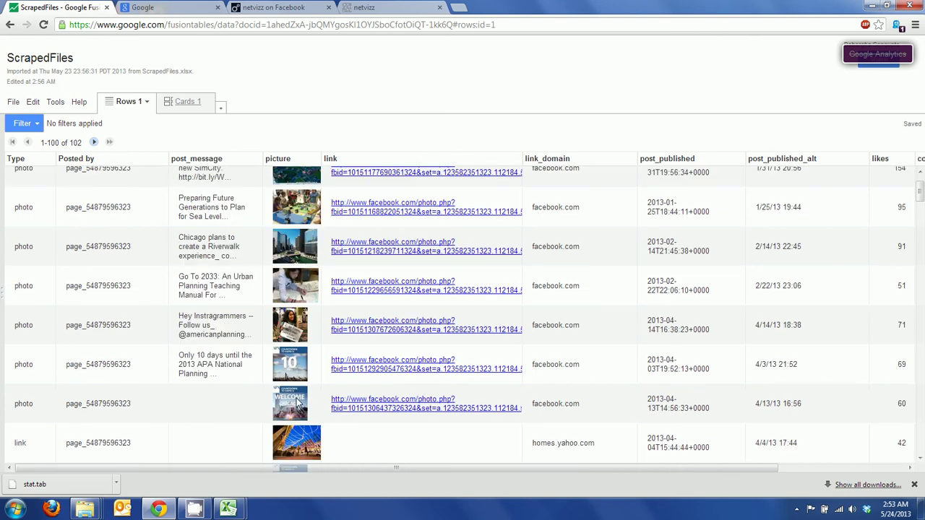
pyautogui.scroll(-2, 297, 403)
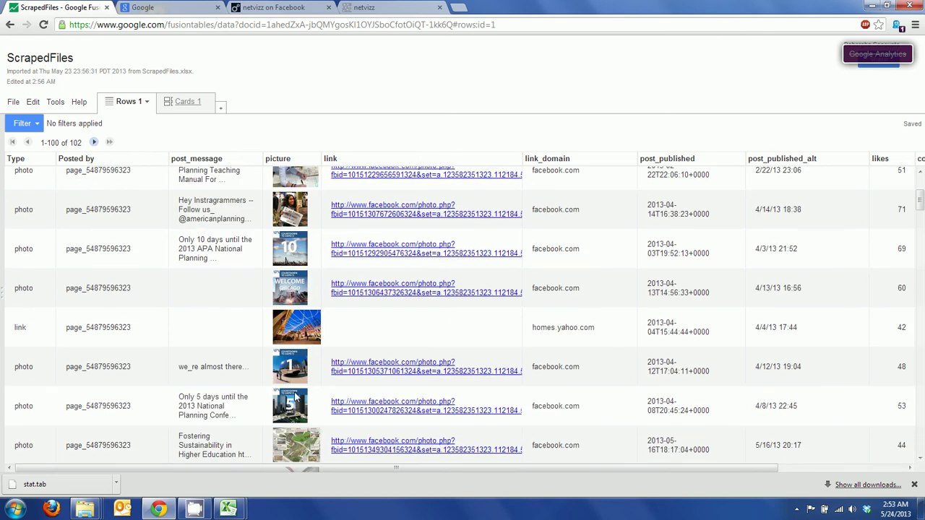
pyautogui.scroll(-2, 297, 396)
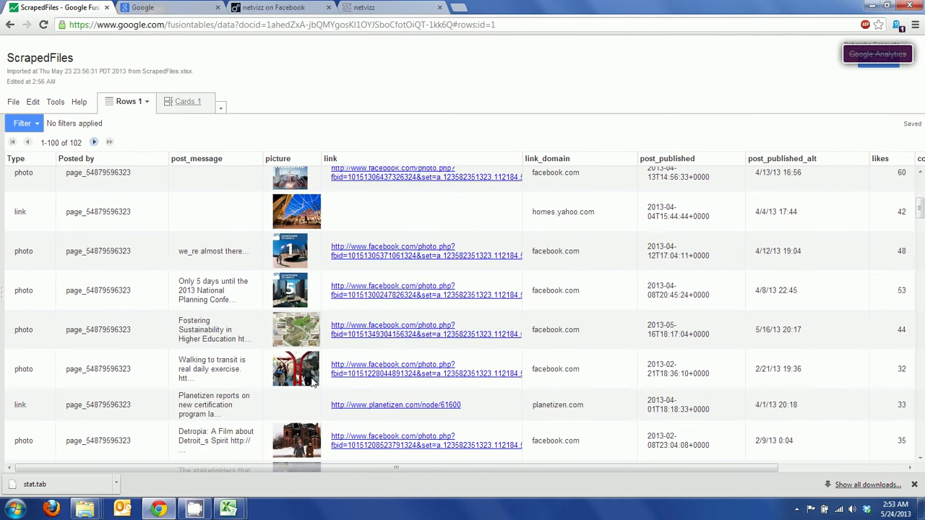
pyautogui.scroll(3, 308, 383)
pyautogui.scroll(2, 312, 373)
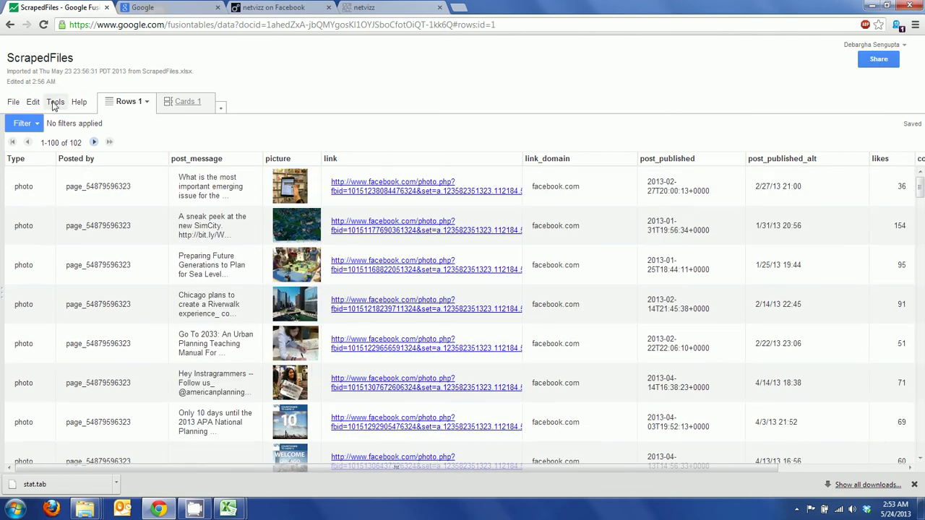
# Check the ScrapedFiles Cards 1 and Rows 1 views and their Tools menus, then switch to the Google tab
pyautogui.click(179, 103)
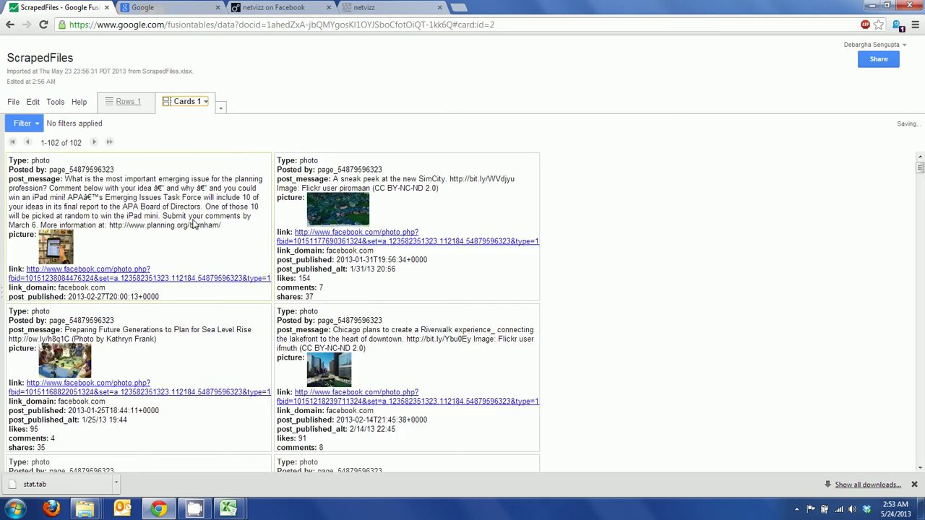
pyautogui.click(55, 102)
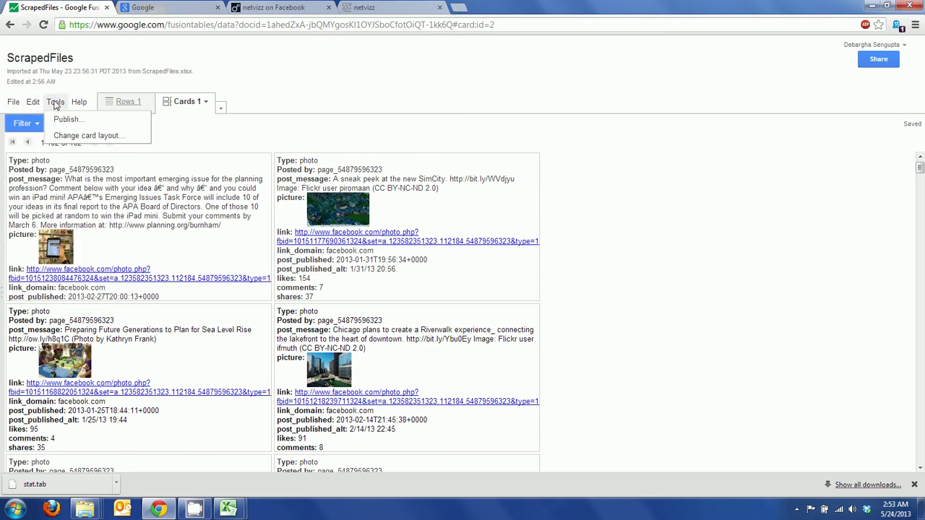
pyautogui.click(124, 101)
pyautogui.click(54, 102)
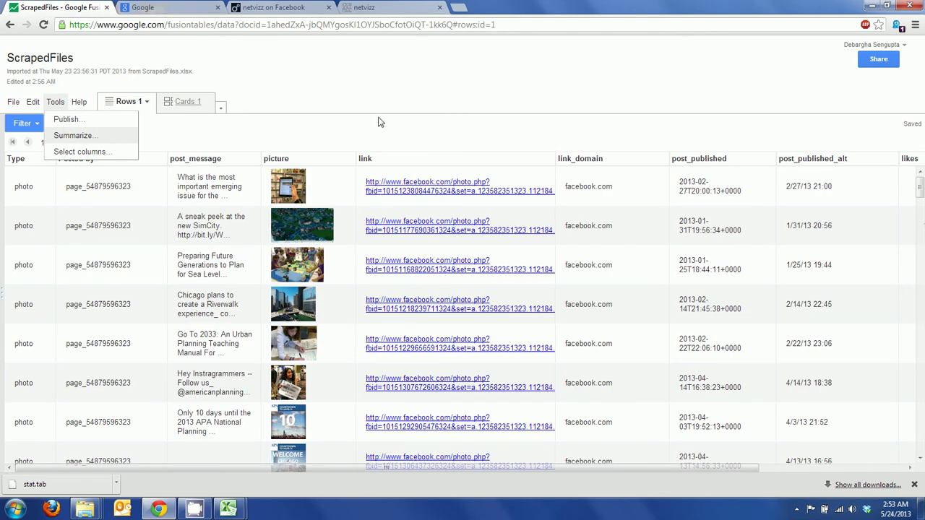
pyautogui.click(177, 10)
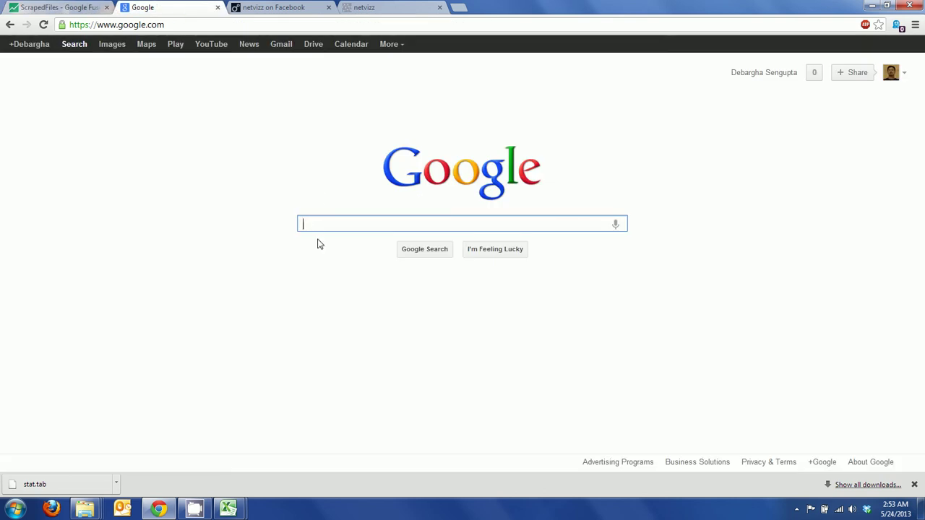
# Search Google for 'fusion tables'
pyautogui.write('fusion tab')
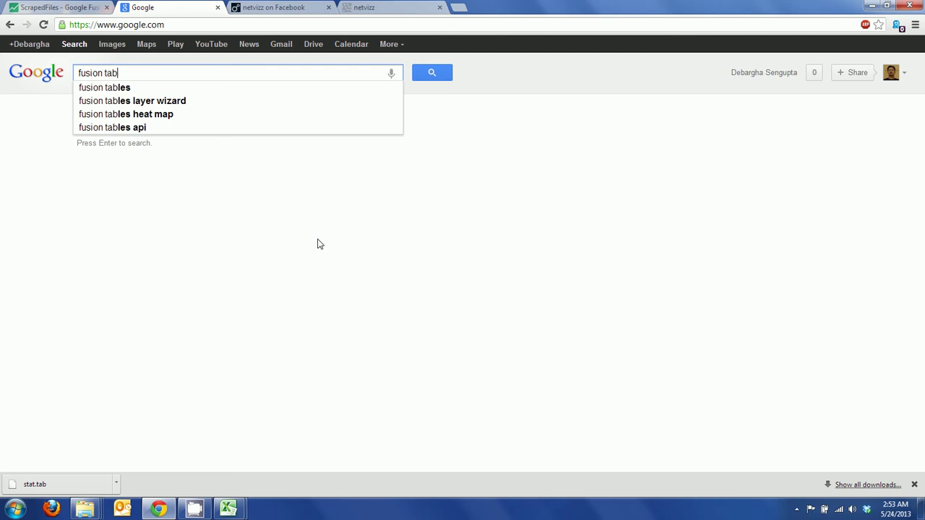
pyautogui.write('les')
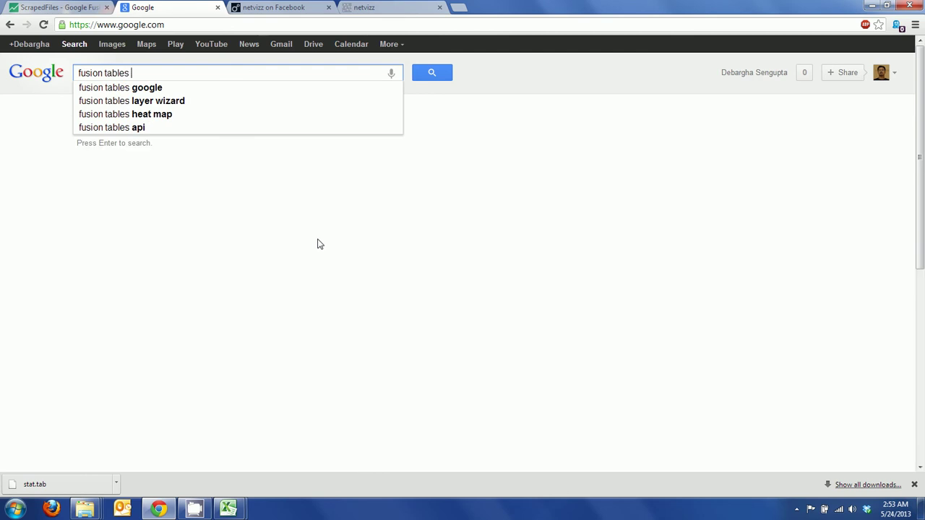
pyautogui.press('Return')
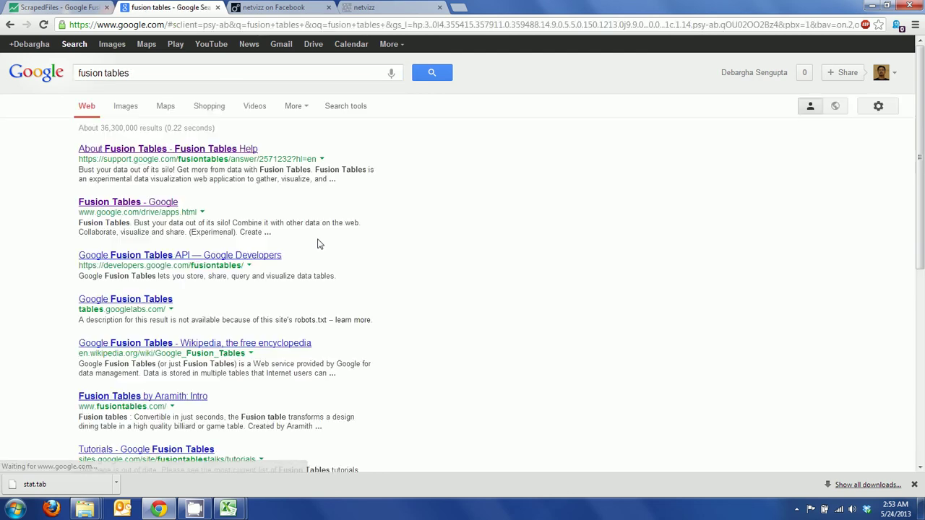
# Read the About Fusion Tables help article, then bring the VideoTute folder window forward
pyautogui.click(202, 152)
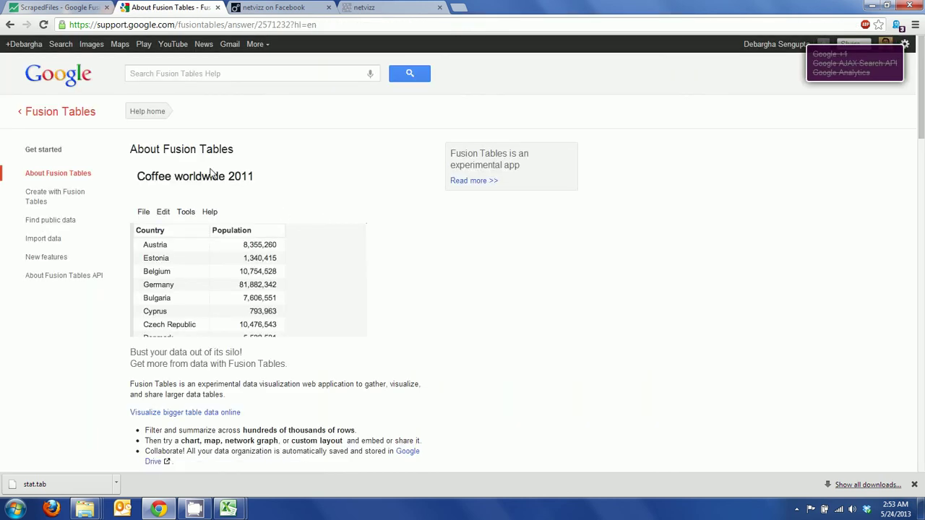
pyautogui.click(142, 211)
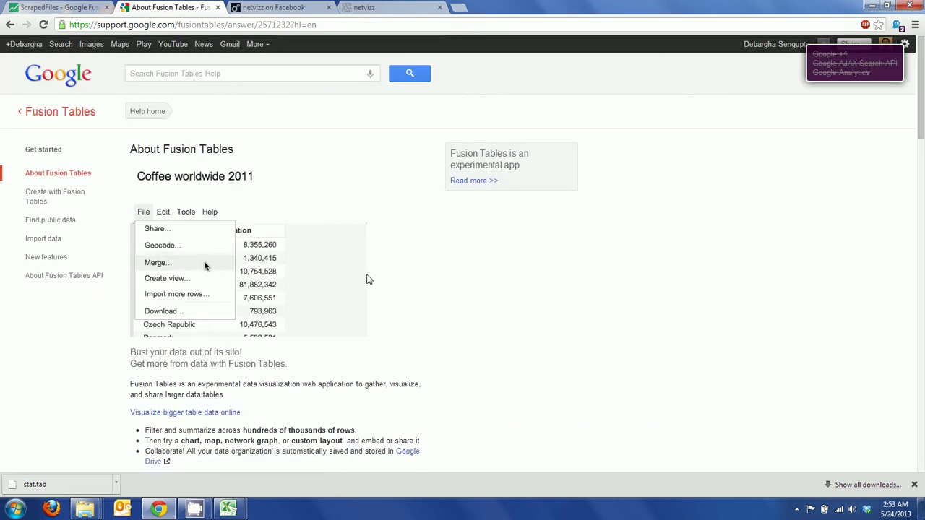
pyautogui.scroll(-5, 366, 279)
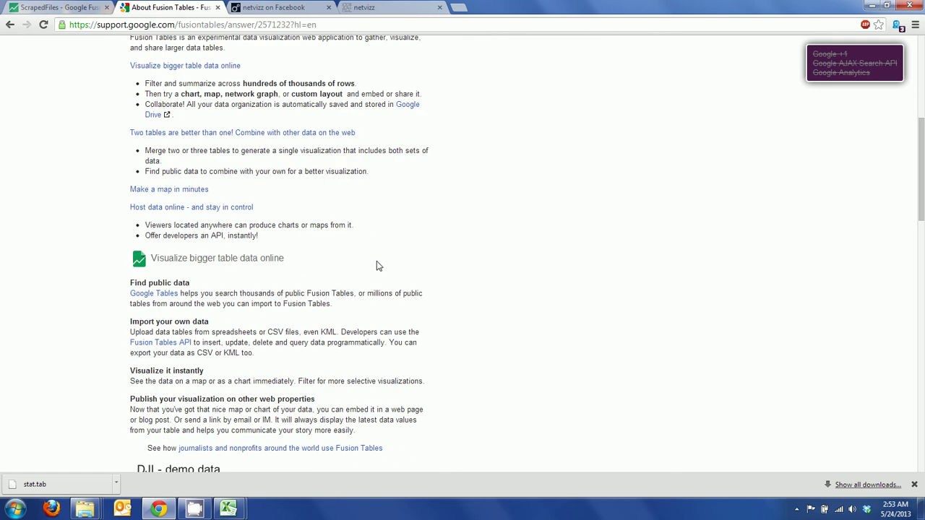
pyautogui.scroll(-2, 377, 266)
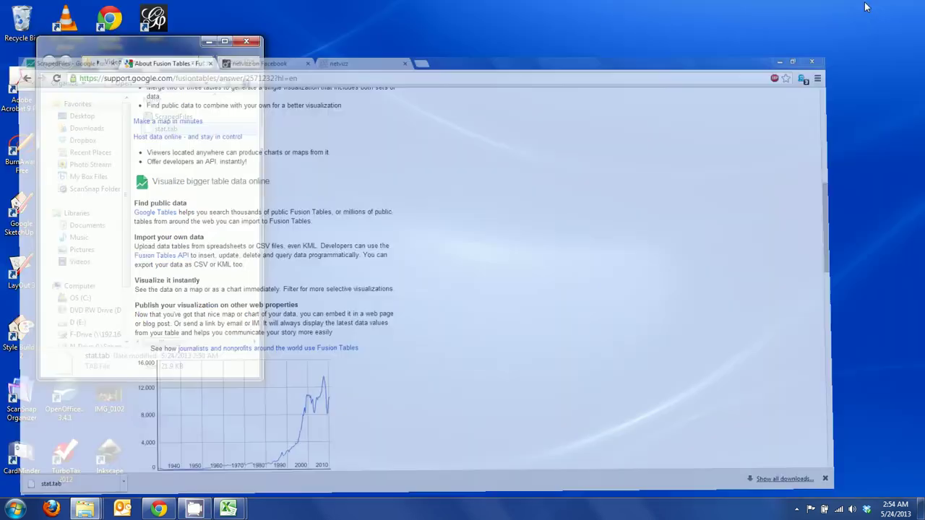
pyautogui.click(195, 509)
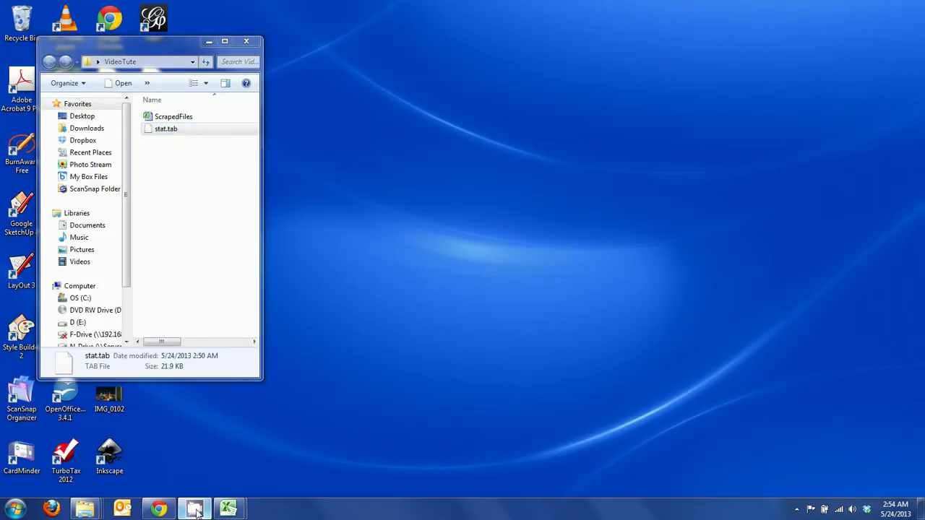